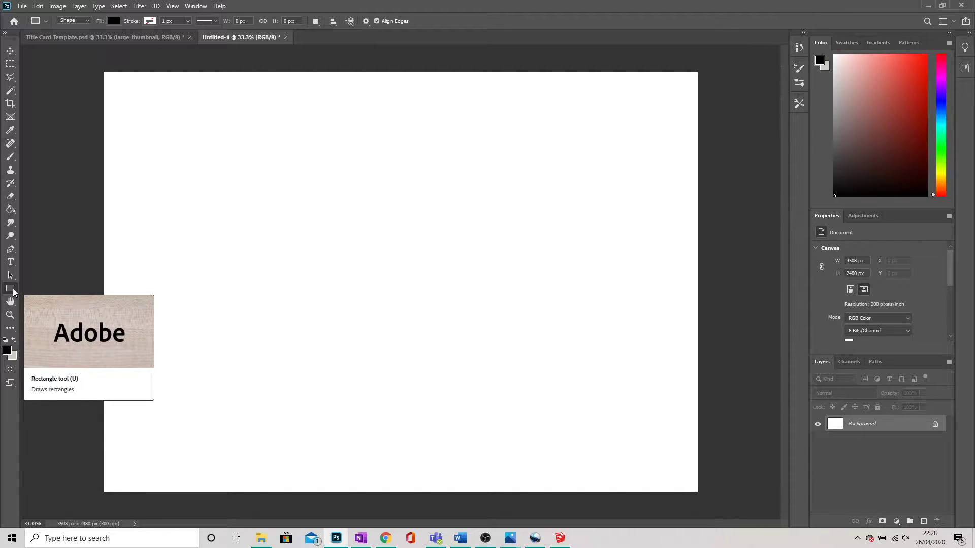
Pick the Polygon Tool, draw a test black pentagon, then undo it.
left_click(11, 288)
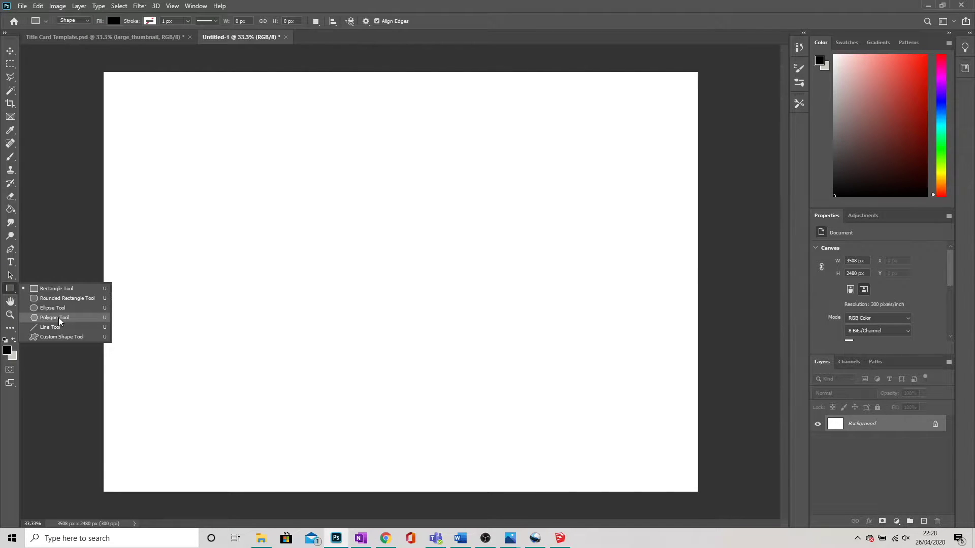
left_click(59, 317)
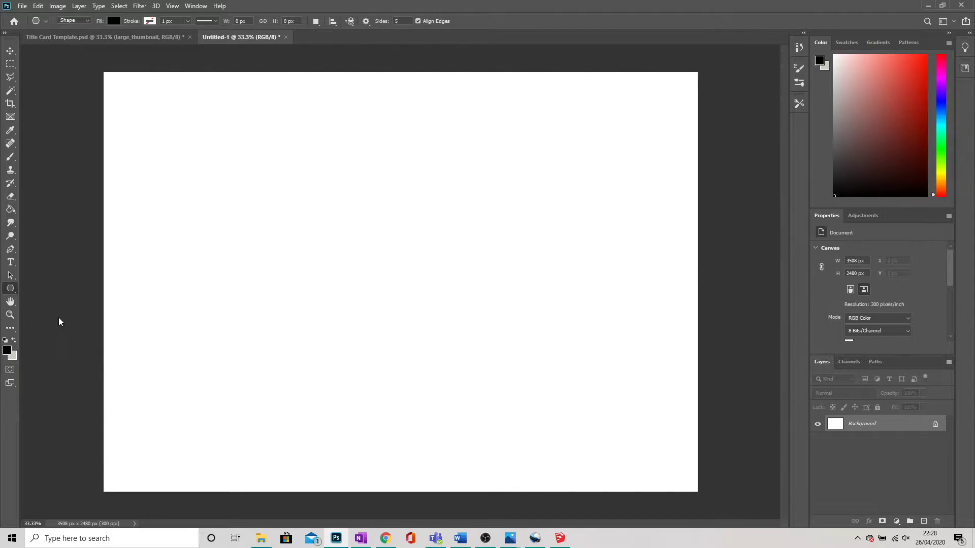
left_click_drag(272, 280, 346, 277)
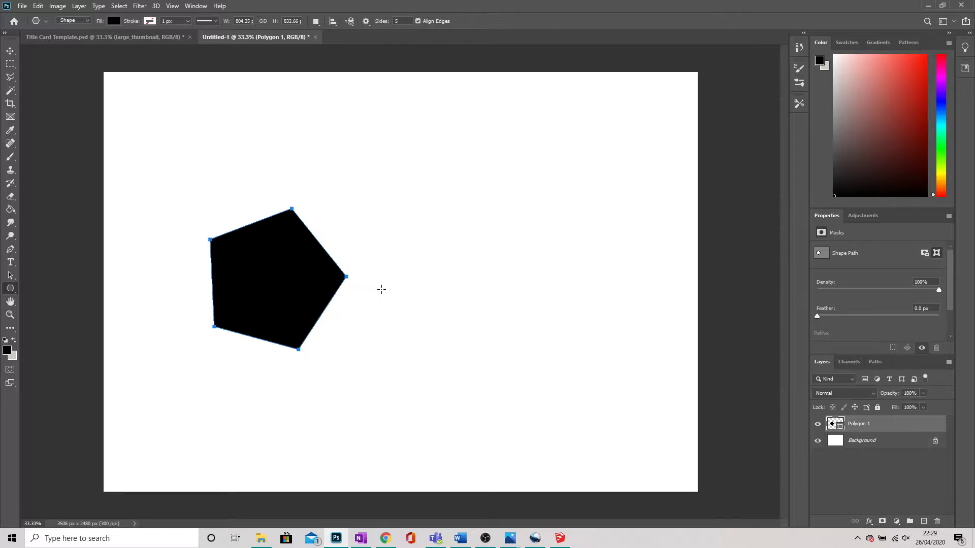
key("ctrl+z")
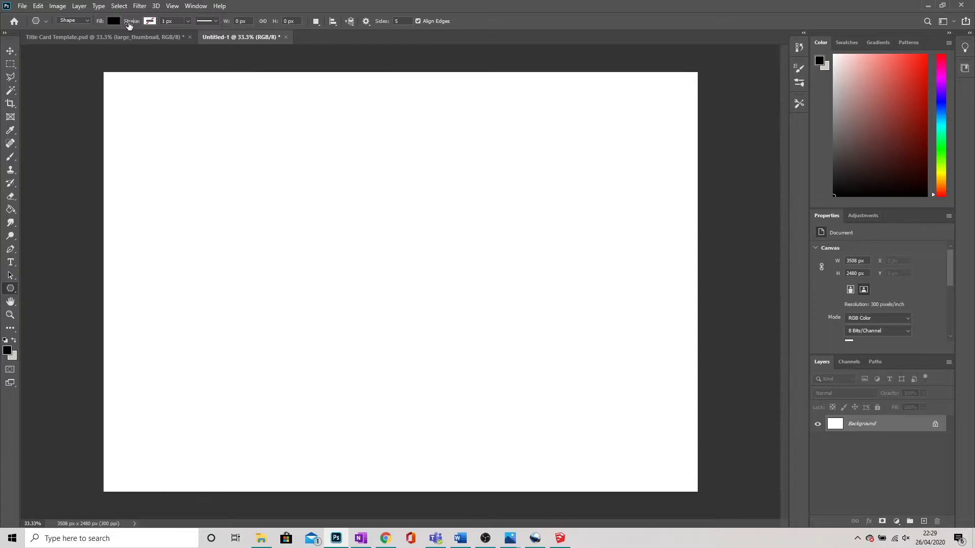
Set the polygon Fill to No Color and the Stroke to black.
left_click(112, 22)
left_click(54, 41)
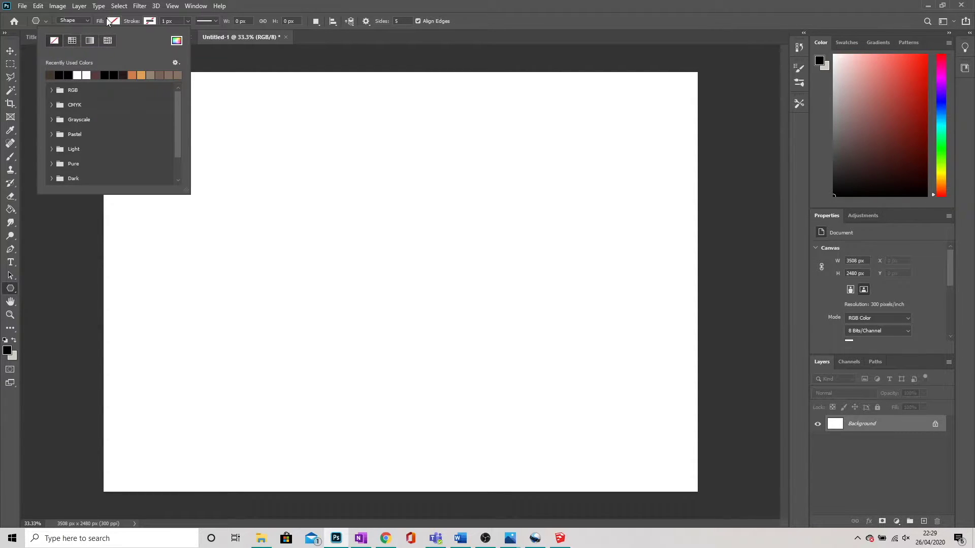
left_click(150, 20)
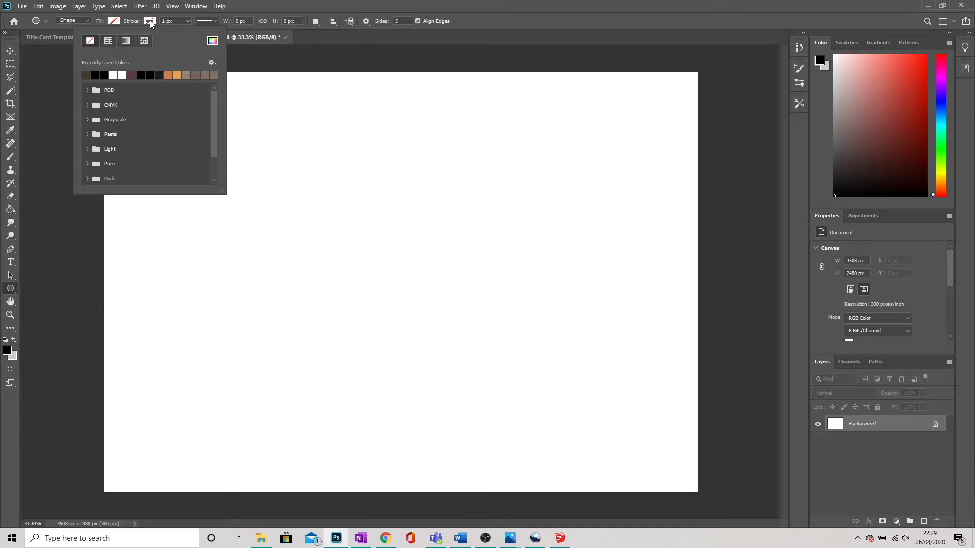
left_click(96, 74)
Turn on the Star path option with sides indented by 99%.
left_click(366, 22)
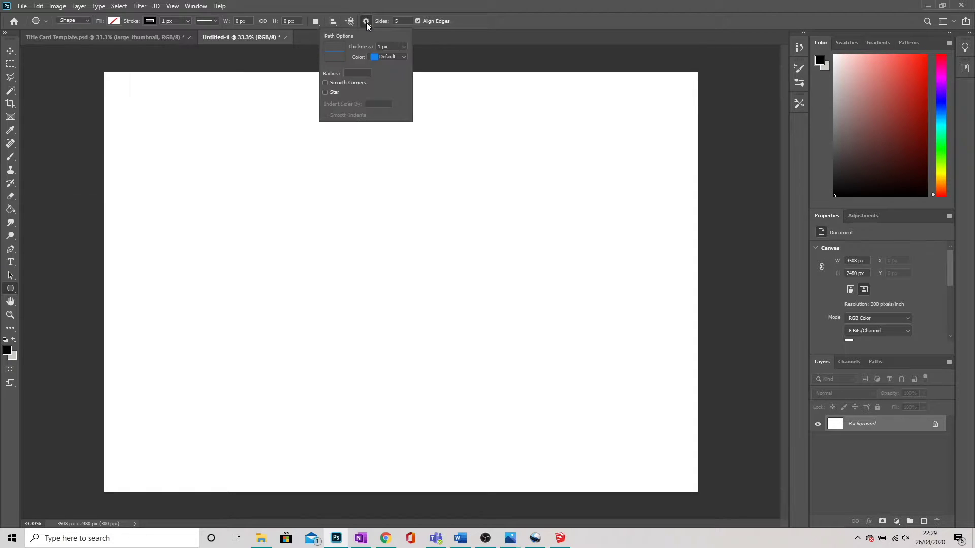
left_click(326, 94)
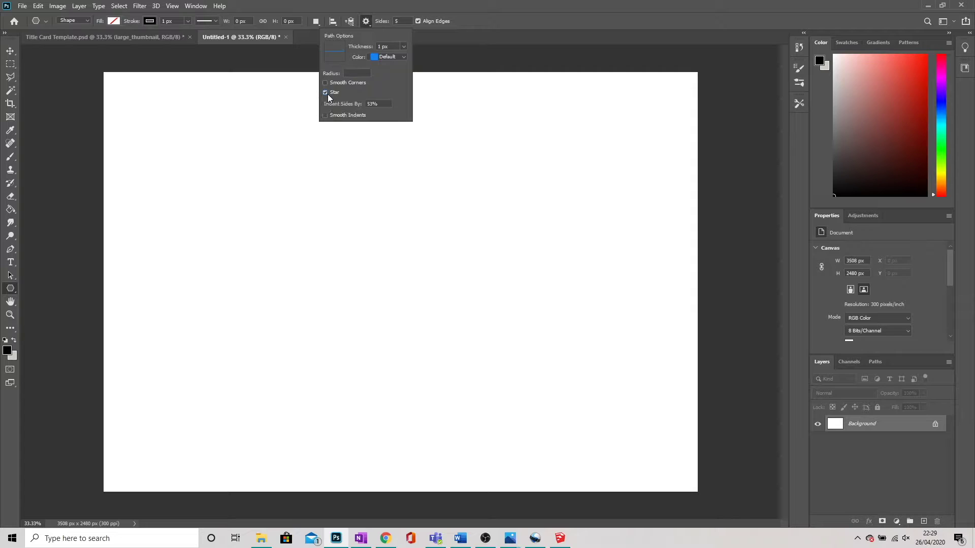
left_click(374, 105)
left_click(400, 21)
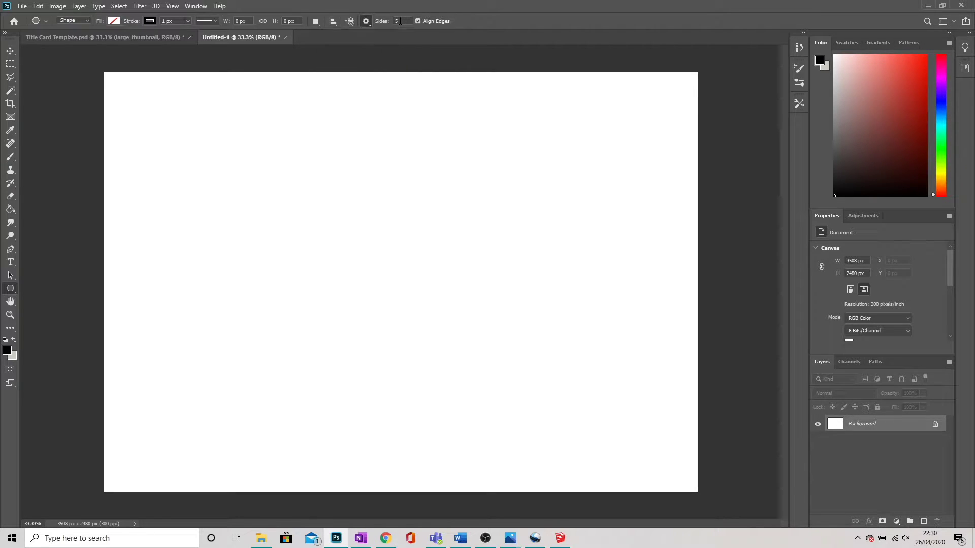
Set Sides to 100 and drag a star spanning the canvas from left of centre.
type("100")
left_click_drag(236, 310, 764, 310)
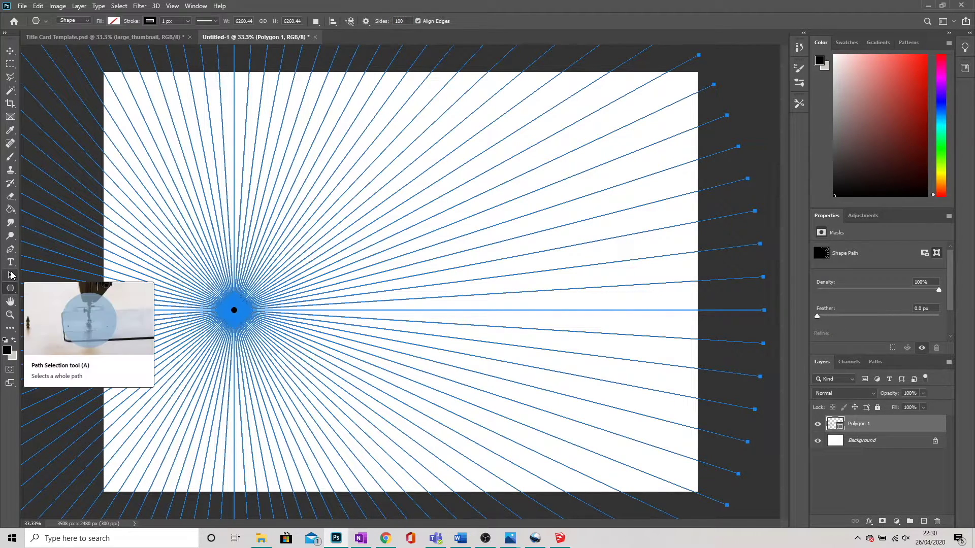
Move the star's centre lower left, duplicate it to the right side on the same horizon, and add an empty layer.
left_click(11, 275)
left_click_drag(243, 309, 171, 383)
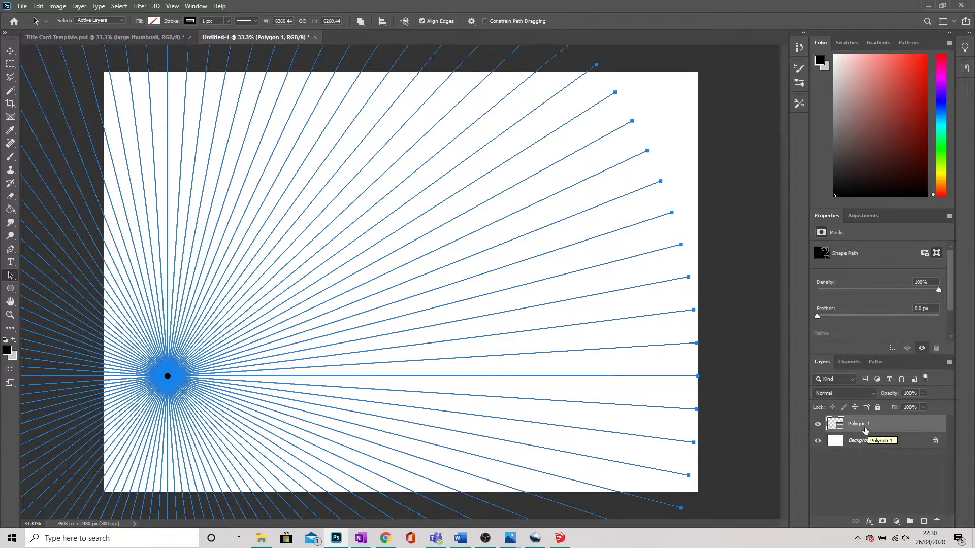
key("ctrl+j")
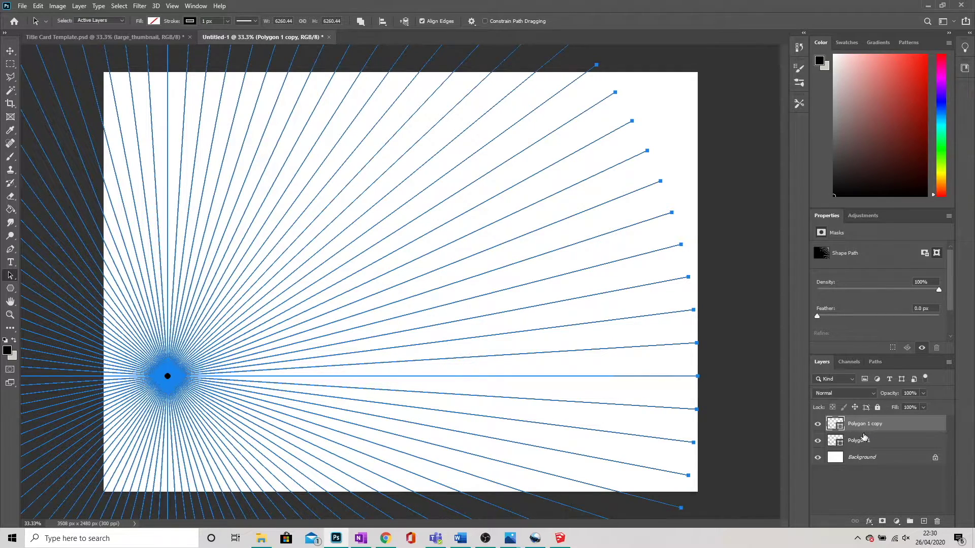
left_click_drag(174, 382, 642, 382)
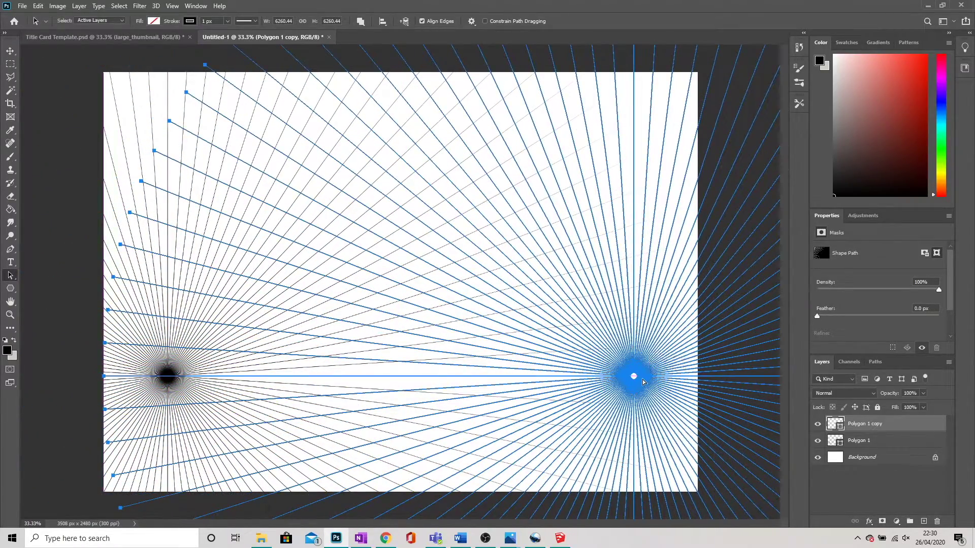
left_click(13, 51)
key("ctrl+shift+alt+n")
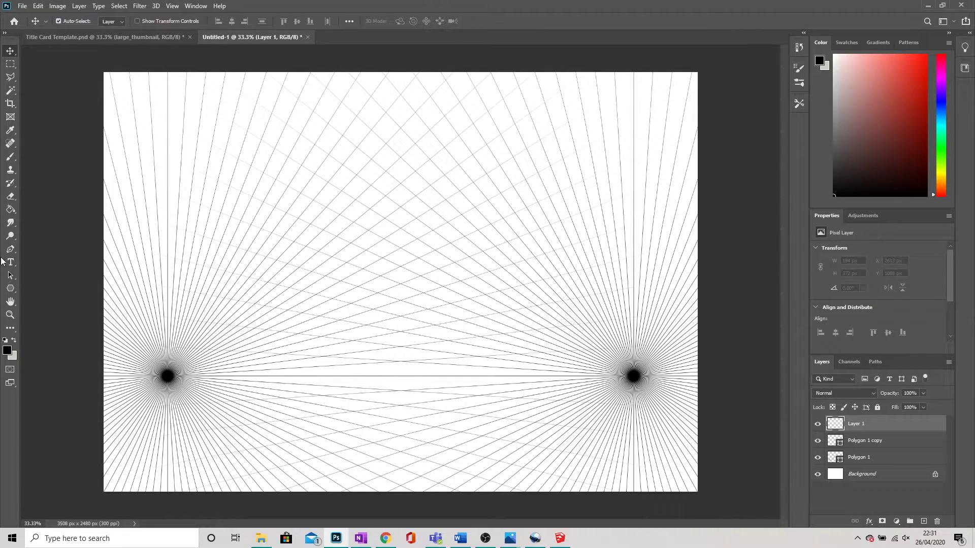
Draw a tall rectangle in the canvas middle filled dark brown.
left_click(11, 288)
left_click(45, 287)
left_click_drag(324, 156, 459, 415)
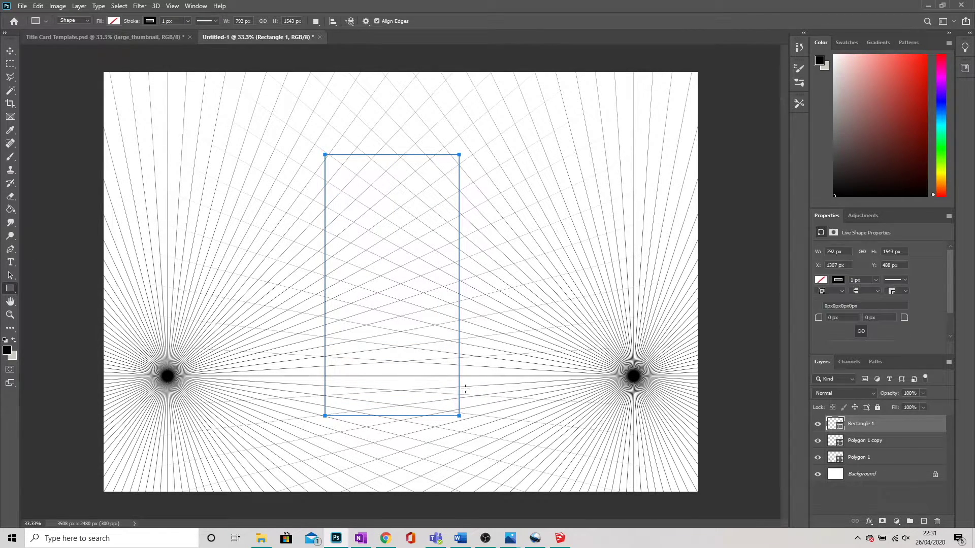
left_click(114, 21)
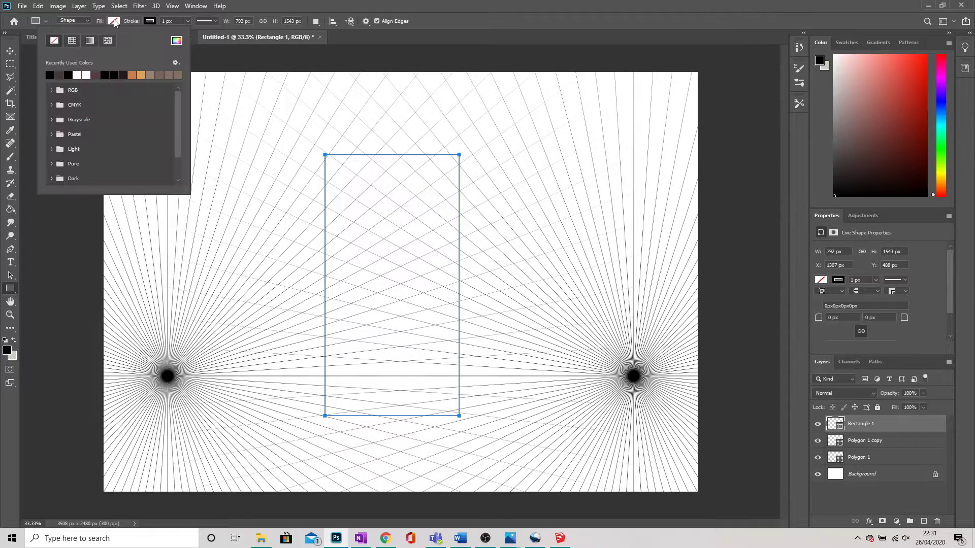
left_click(59, 75)
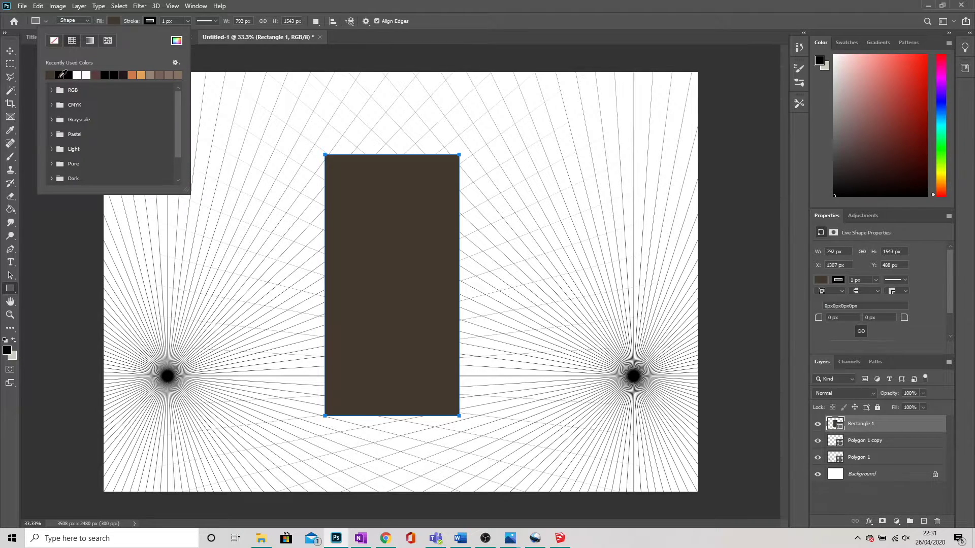
Lower the rectangle layer's opacity to 62%.
left_click(11, 51)
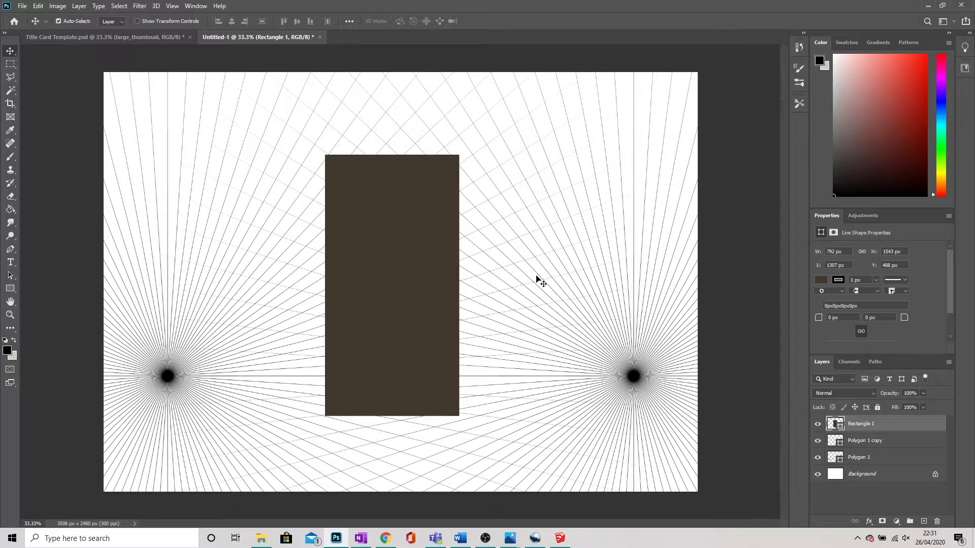
left_click(923, 394)
left_click_drag(906, 403, 907, 405)
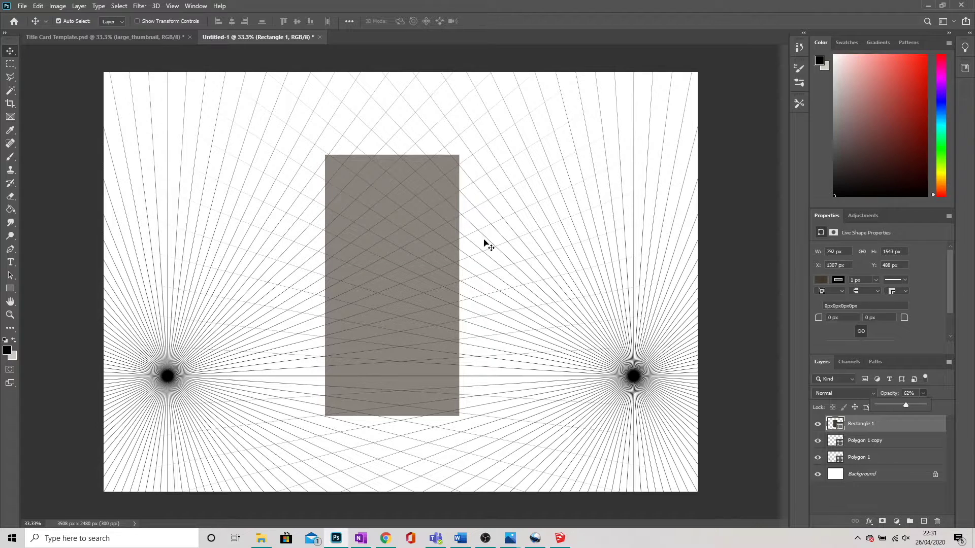
left_click(479, 280)
left_click(36, 5)
mouse_move(94, 240)
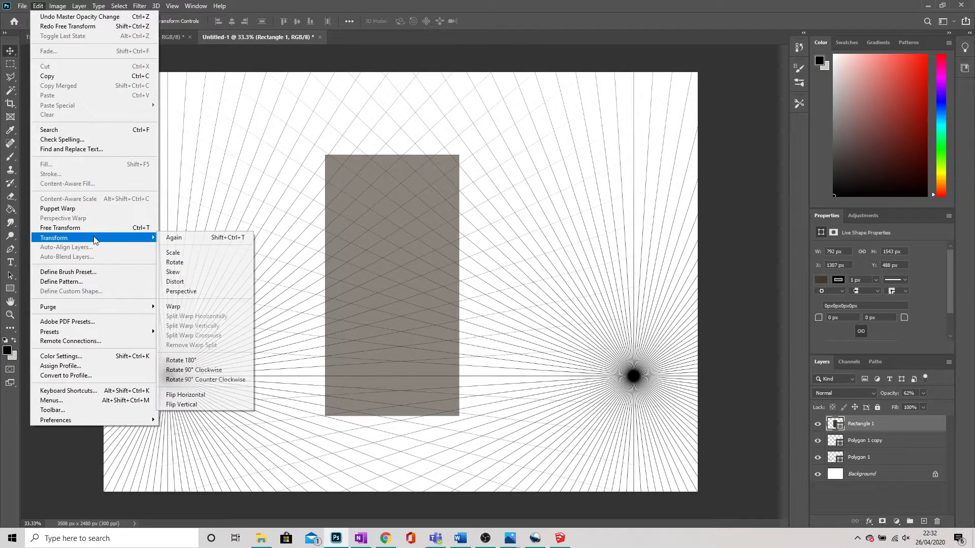
Distort the panel's corners so its top and bottom angle toward the right vanishing point, and commit.
left_click(177, 283)
left_click_drag(459, 155, 590, 352)
left_click_drag(606, 337, 458, 249)
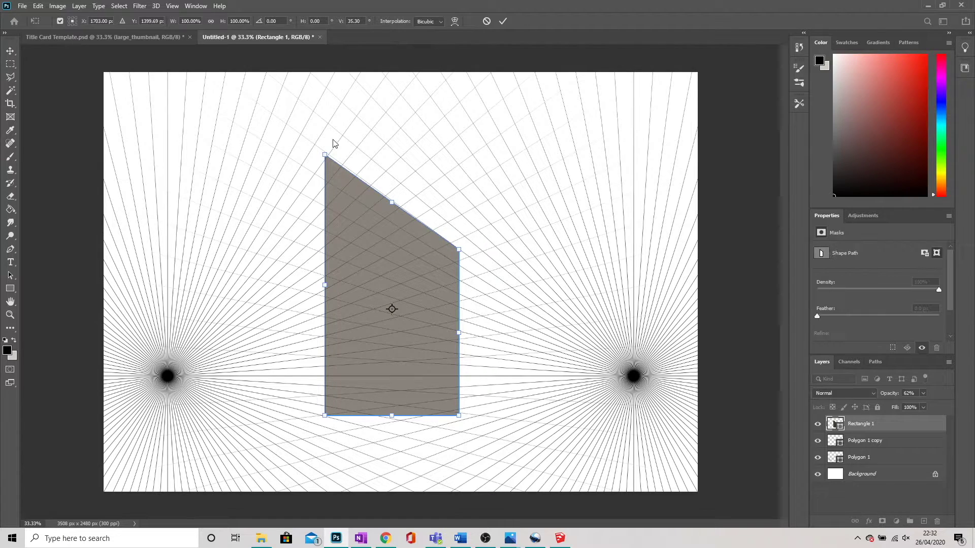
left_click_drag(326, 159, 326, 152)
left_click_drag(325, 421, 324, 456)
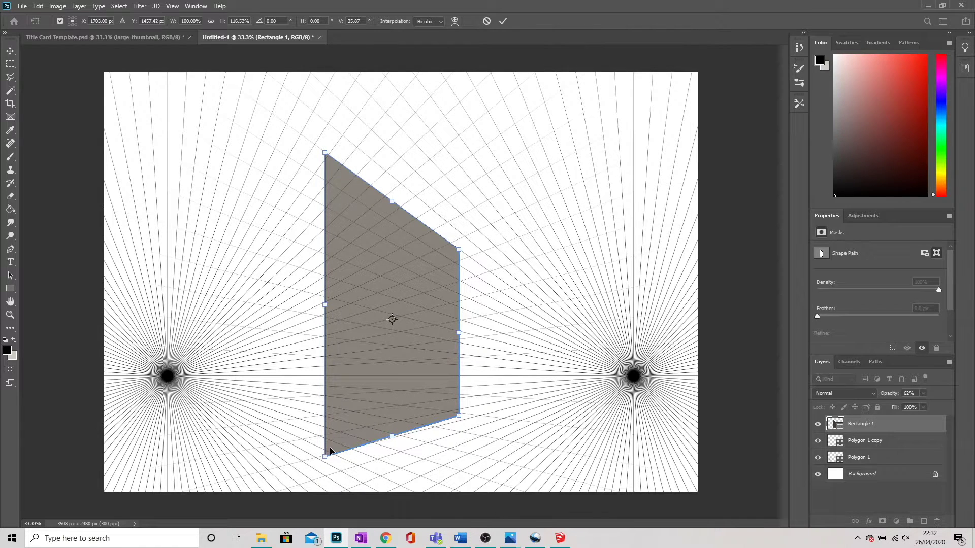
left_click_drag(458, 418, 459, 423)
left_click(503, 22)
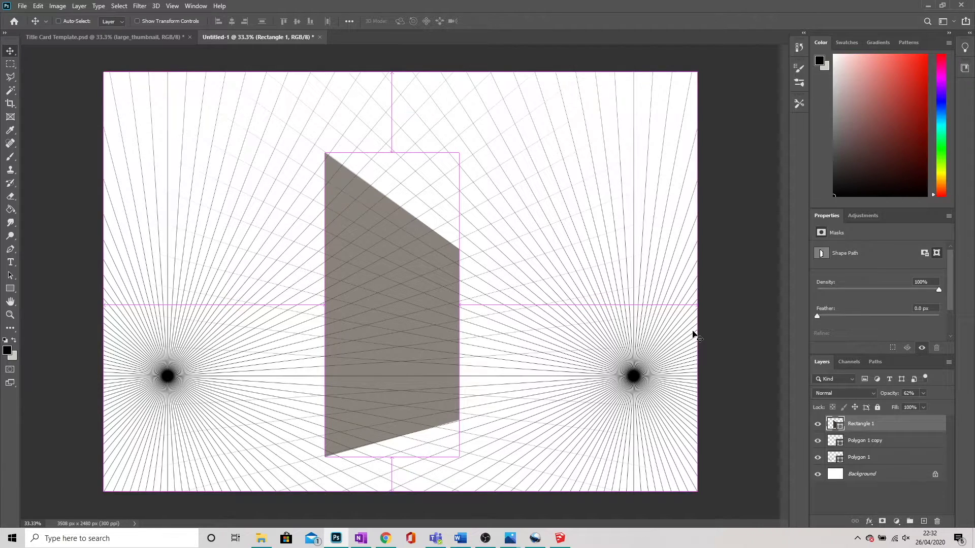
Duplicate Rectangle 1, try shrinking the copy, then cancel so it stays over the original.
key("ctrl+j")
key("ctrl+t")
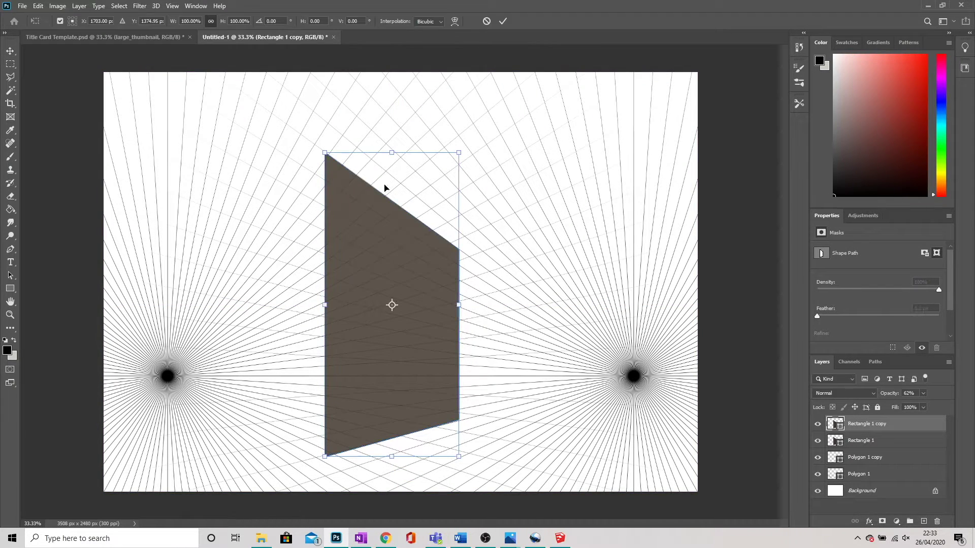
left_click_drag(321, 150, 381, 274)
left_click_drag(408, 328, 496, 285)
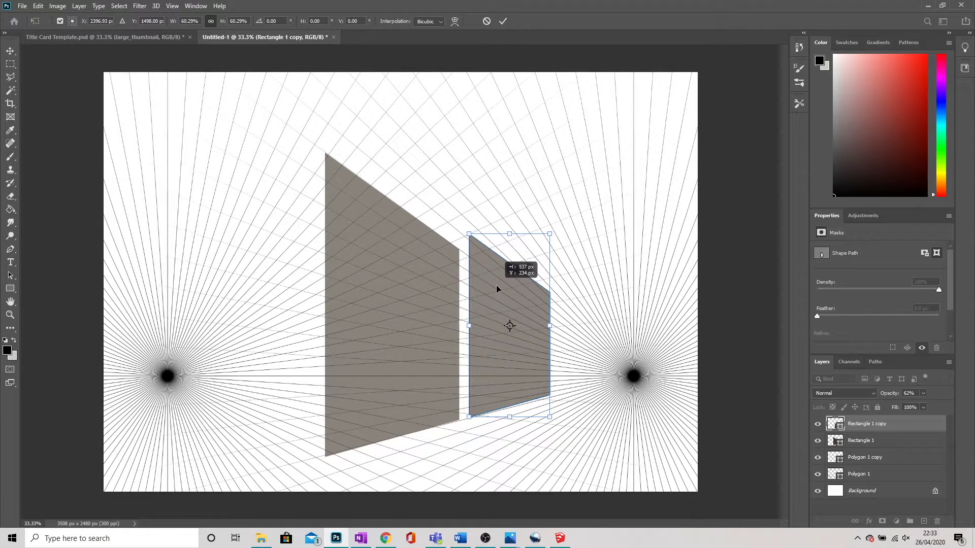
left_click_drag(549, 234, 535, 252)
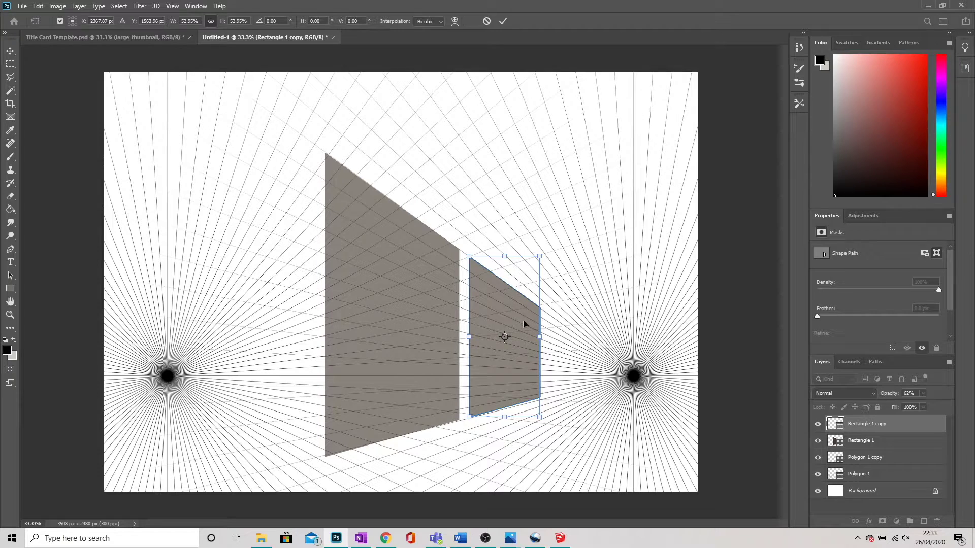
left_click_drag(519, 329, 521, 326)
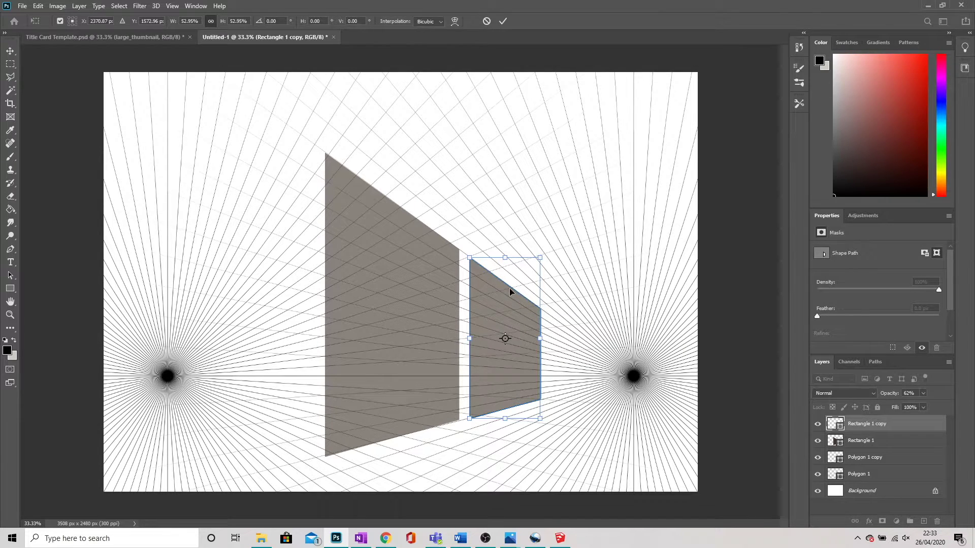
left_click(487, 21)
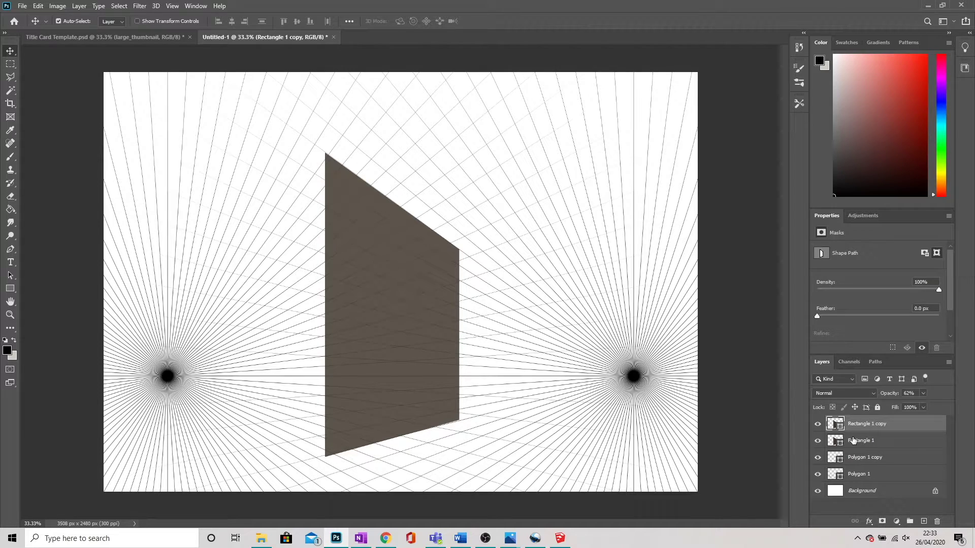
Delete the Rectangle 1 copy and scale Rectangle 1 up about the right vanishing point.
key("Delete")
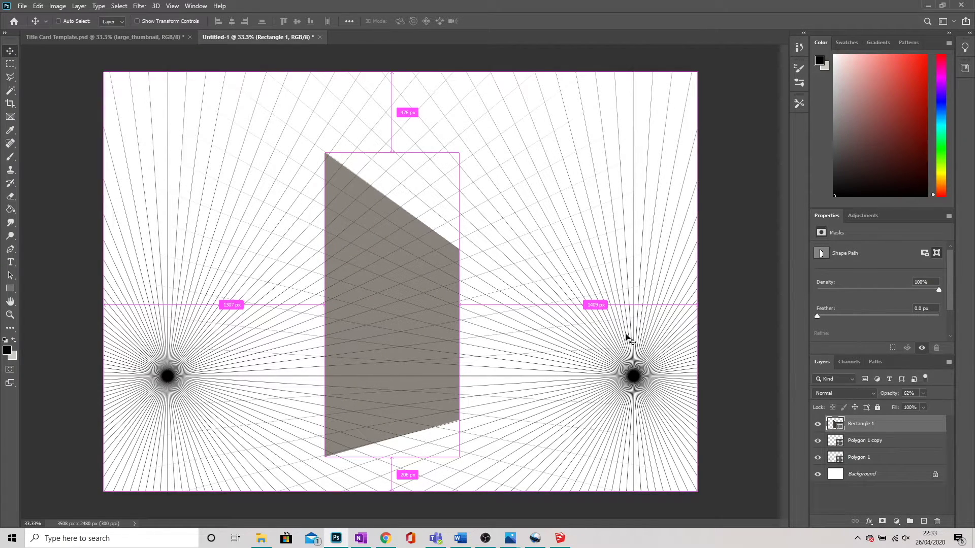
key("ctrl+t")
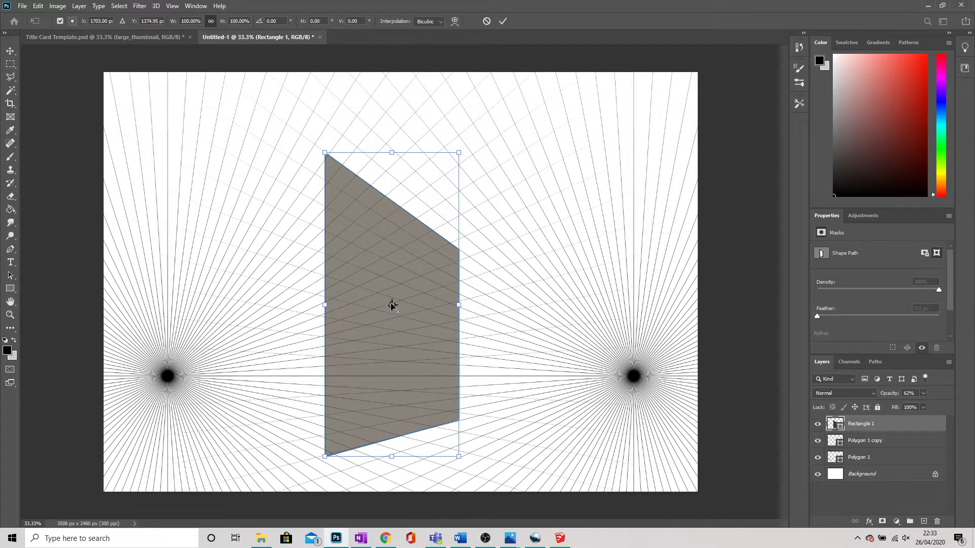
left_click_drag(393, 307, 633, 376)
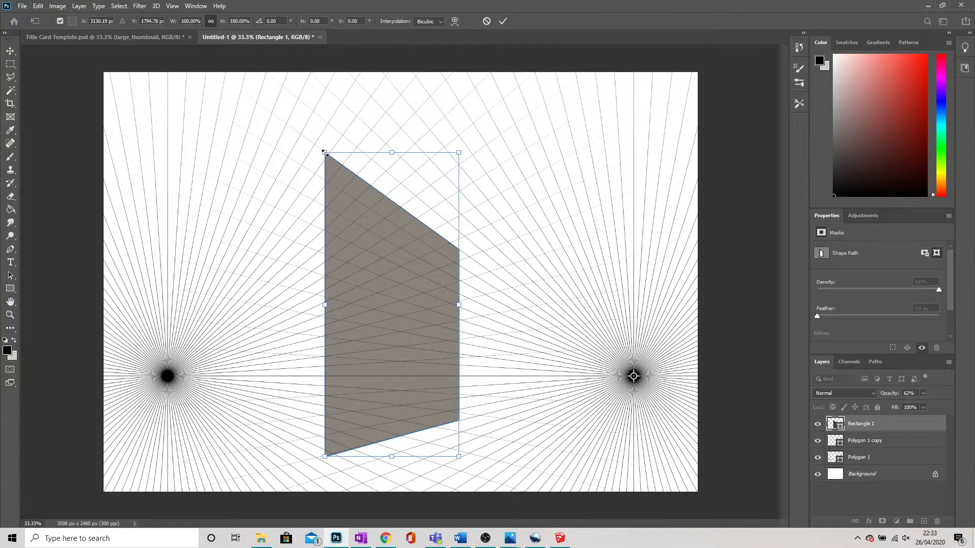
left_click_drag(325, 152, 348, 113)
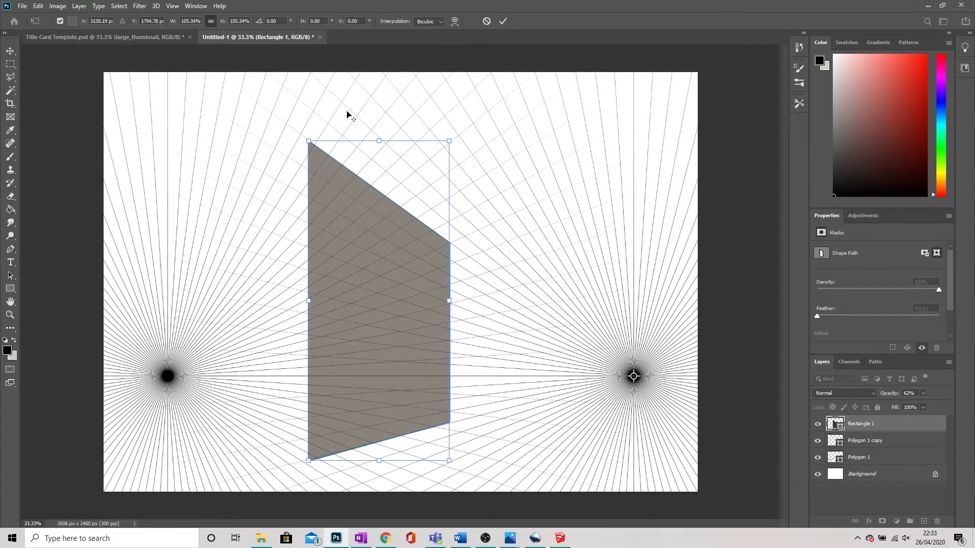
left_click(503, 21)
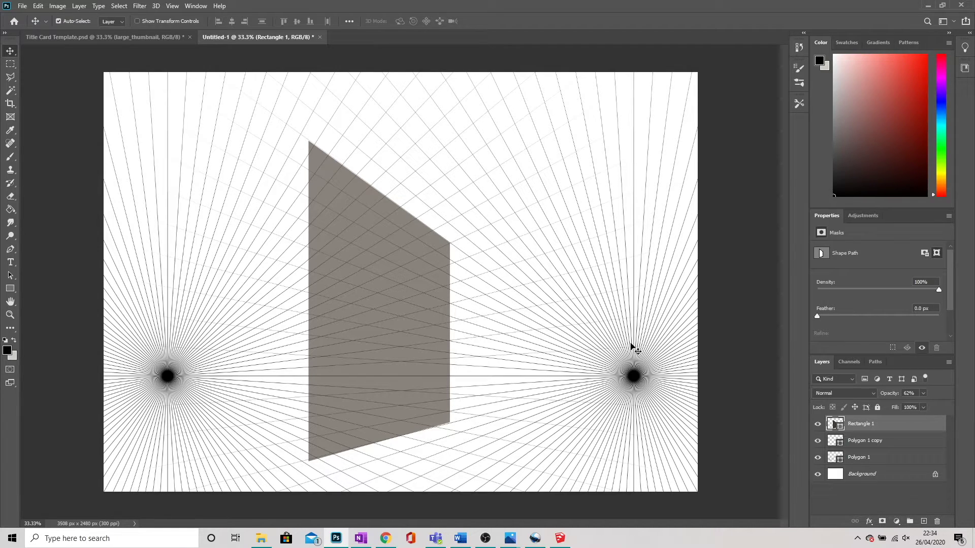
key("ctrl+minus")
key("ctrl+minus")
key("ctrl+minus")
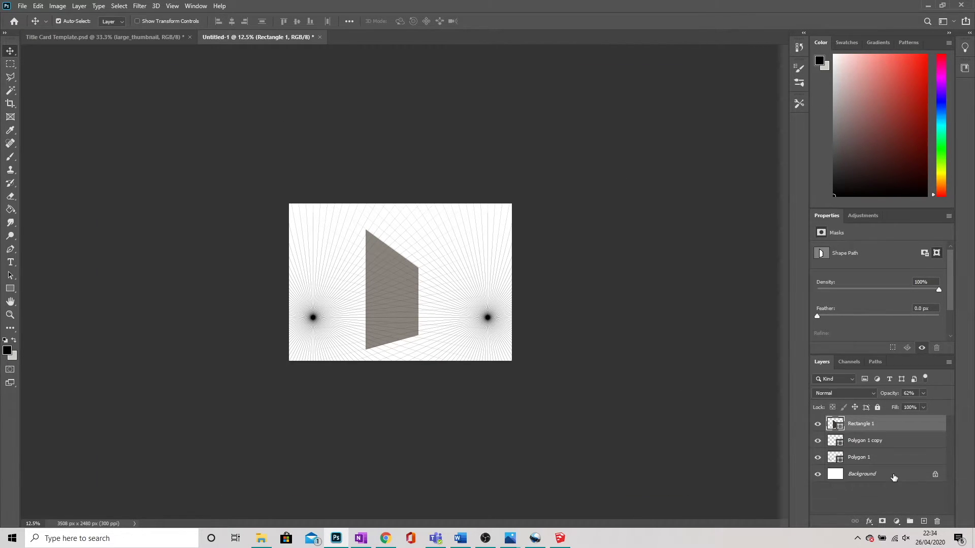
Crop the canvas outward on the left to 7908 × 2480 px.
left_click(894, 476)
left_click(9, 104)
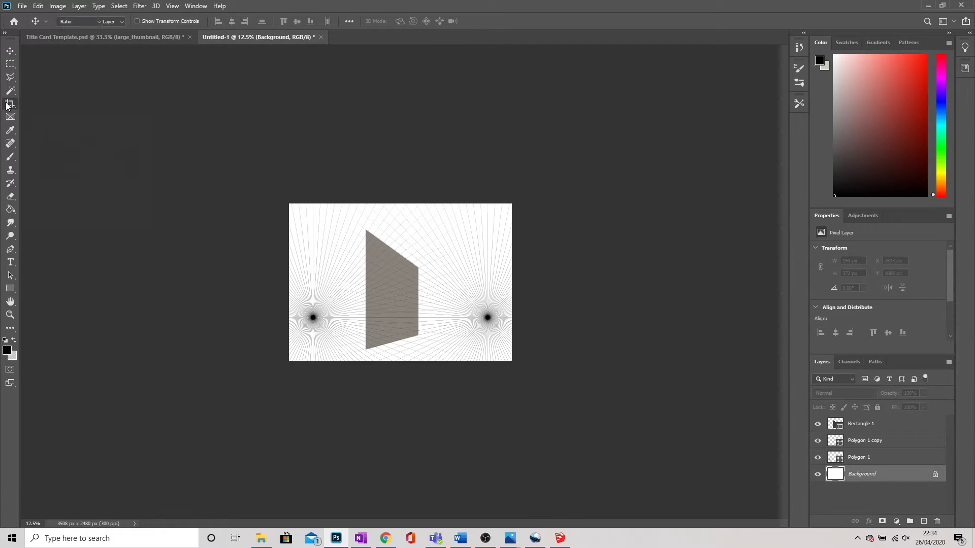
left_click_drag(283, 282, 142, 280)
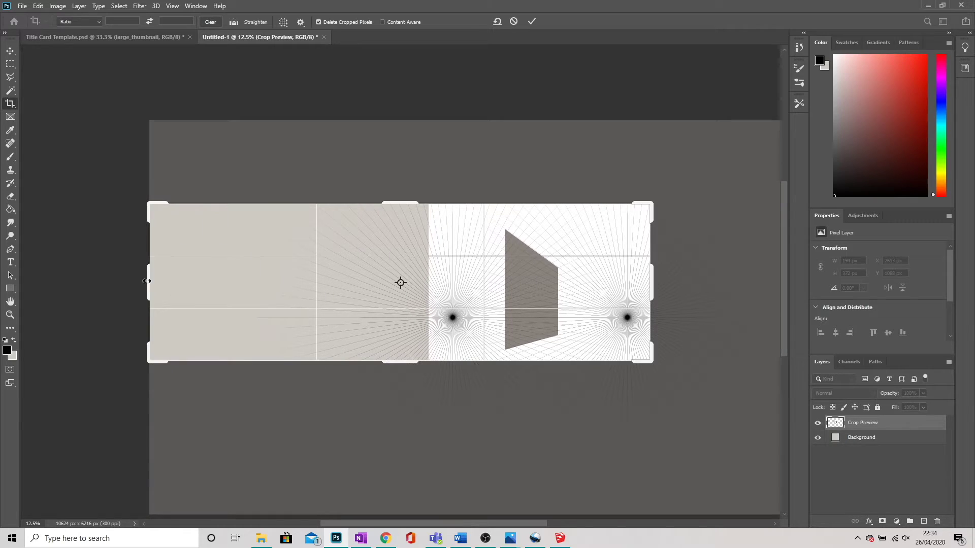
left_click(532, 21)
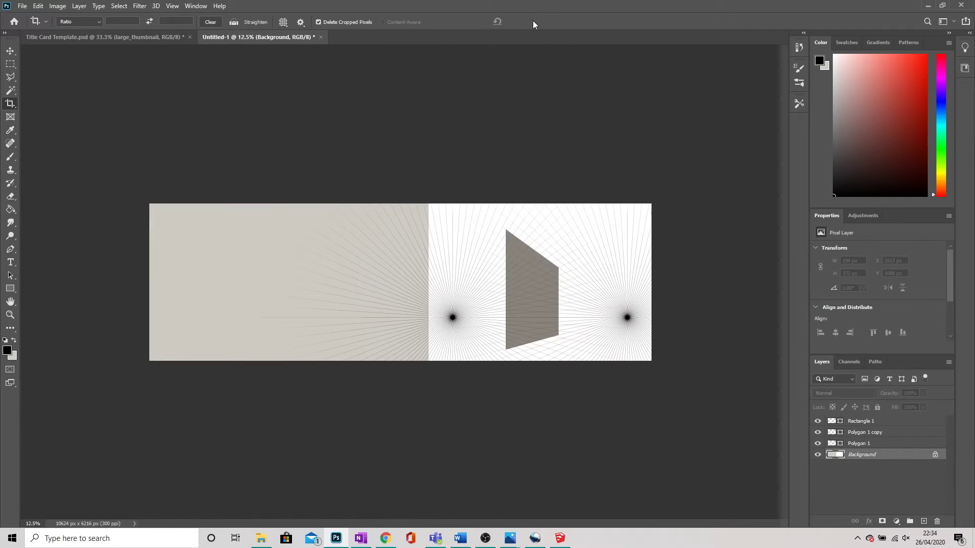
Move the Polygon 1 starburst path left into the newly added space.
left_click(859, 432)
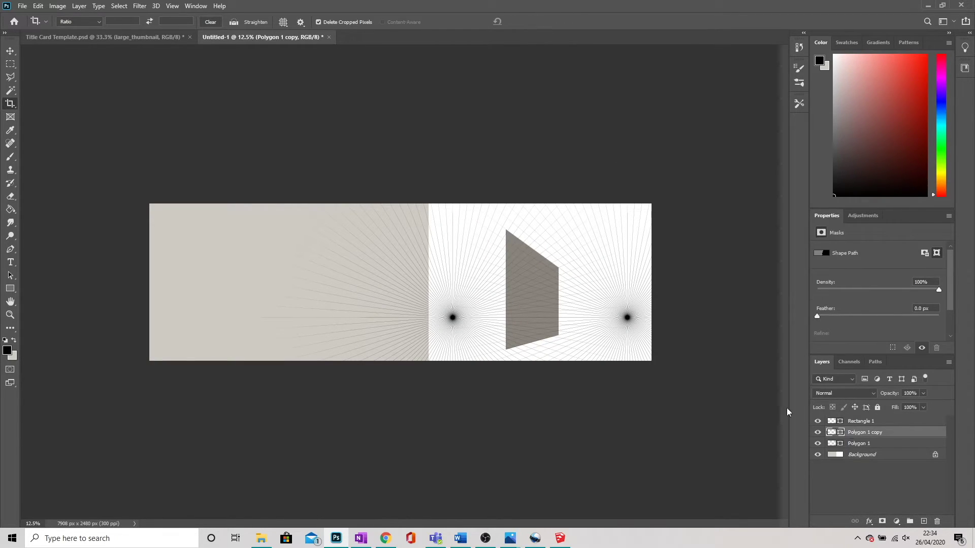
left_click(10, 276)
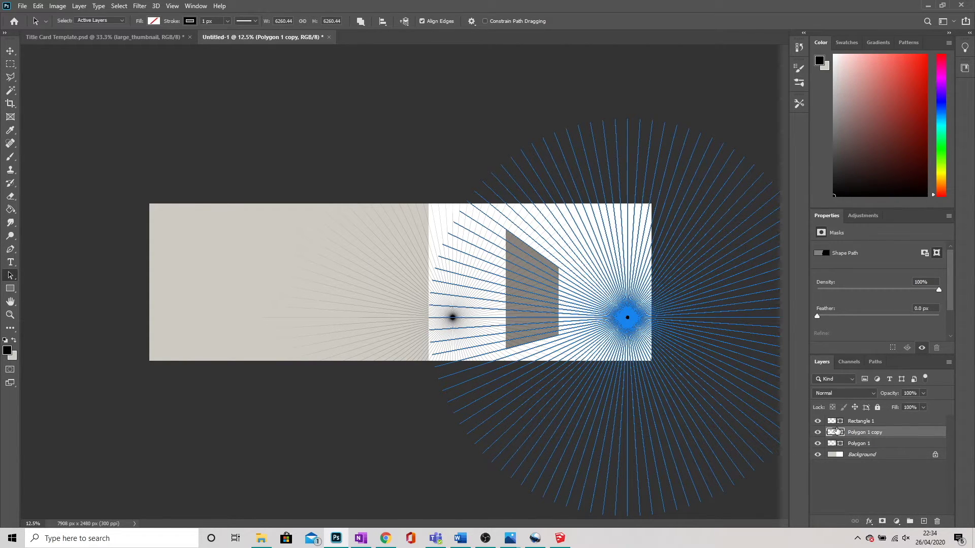
left_click(865, 421)
left_click(865, 432)
left_click(866, 443)
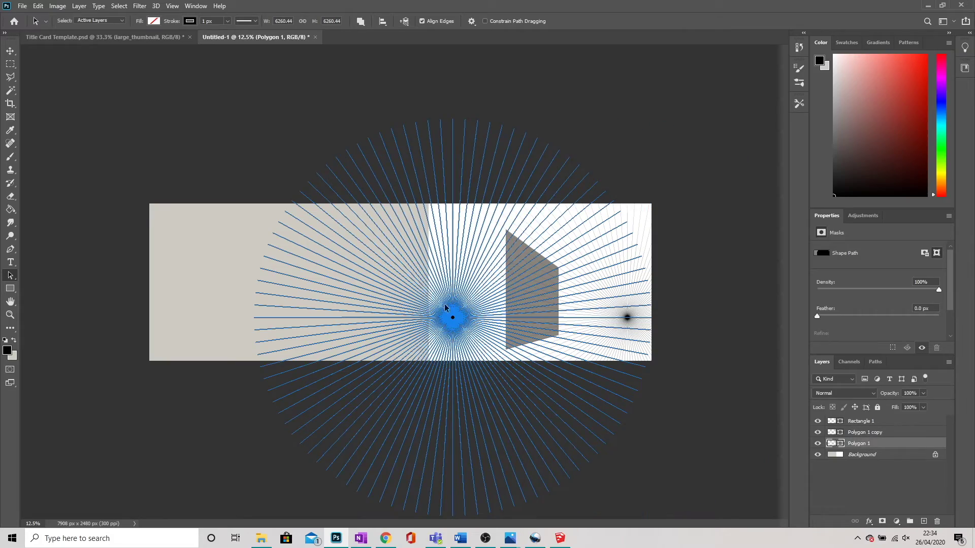
left_click_drag(449, 329, 275, 327)
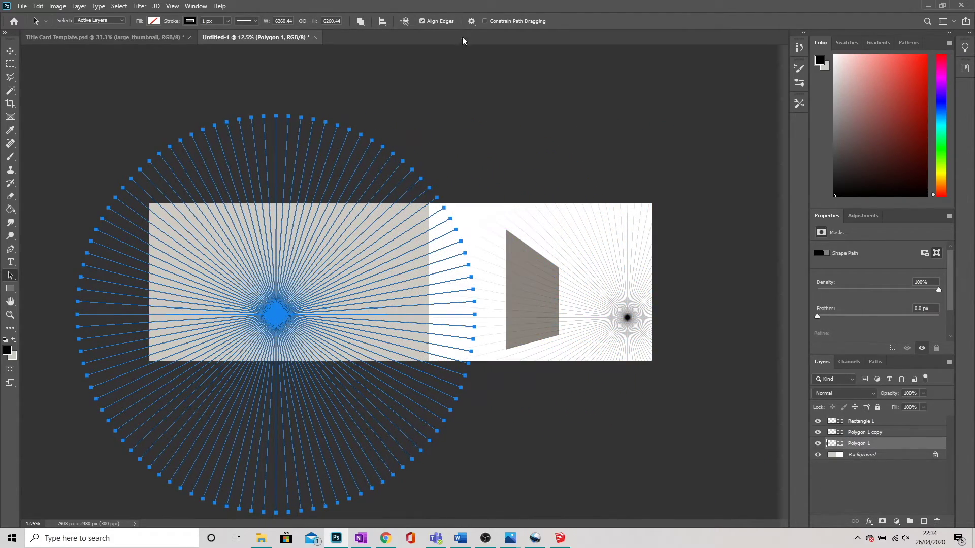
left_click(9, 51)
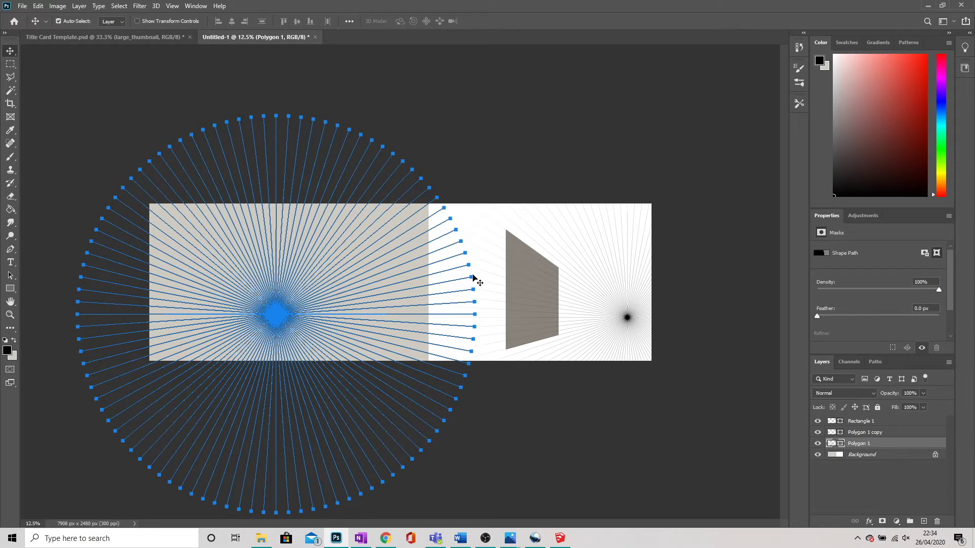
left_click(204, 96)
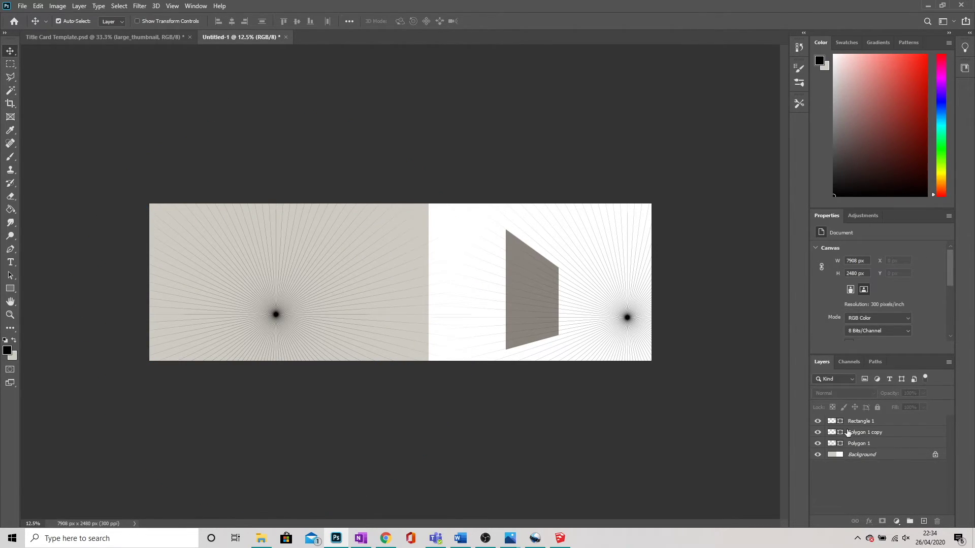
Trim the left side back to a 3492 × 2480 px canvas and zoom to 25%.
left_click(10, 103)
left_click_drag(141, 285, 284, 286)
left_click(532, 22)
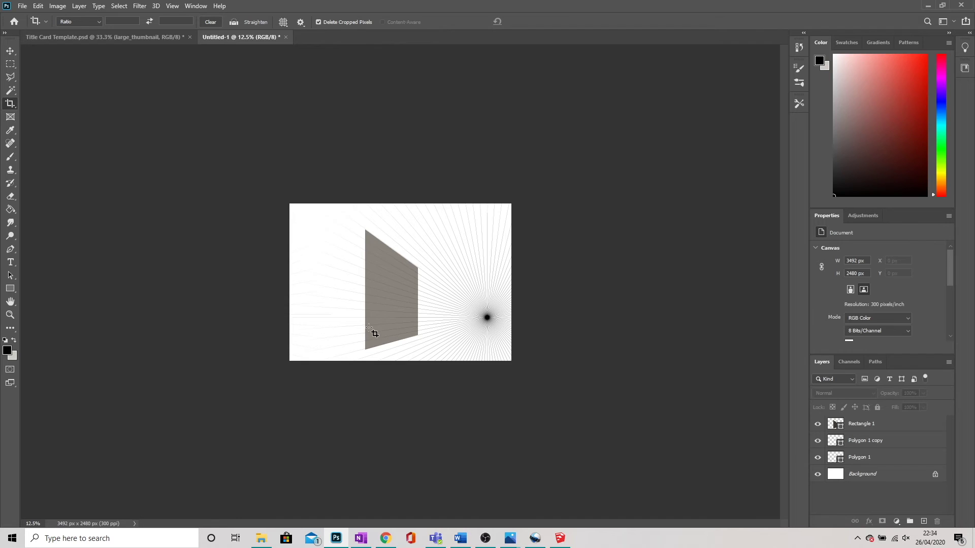
key("ctrl+plus")
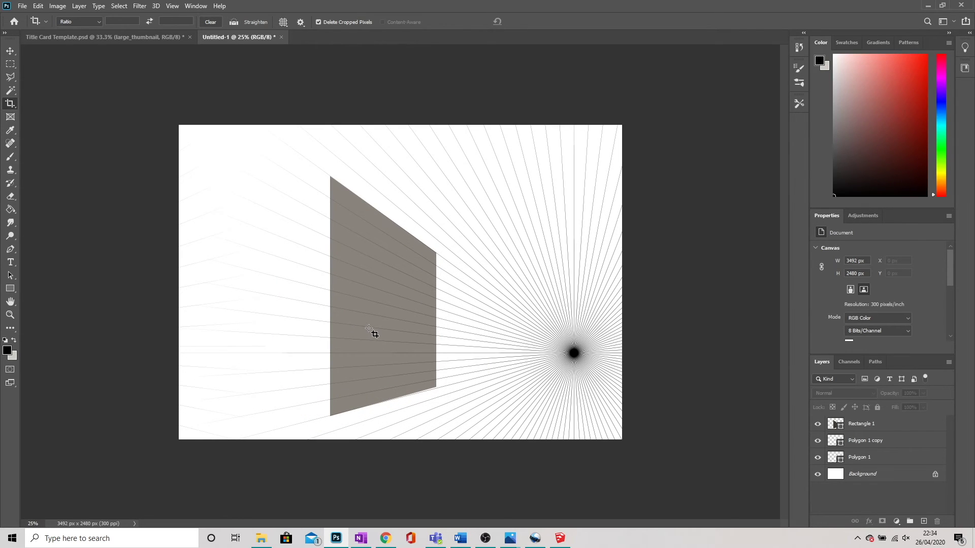